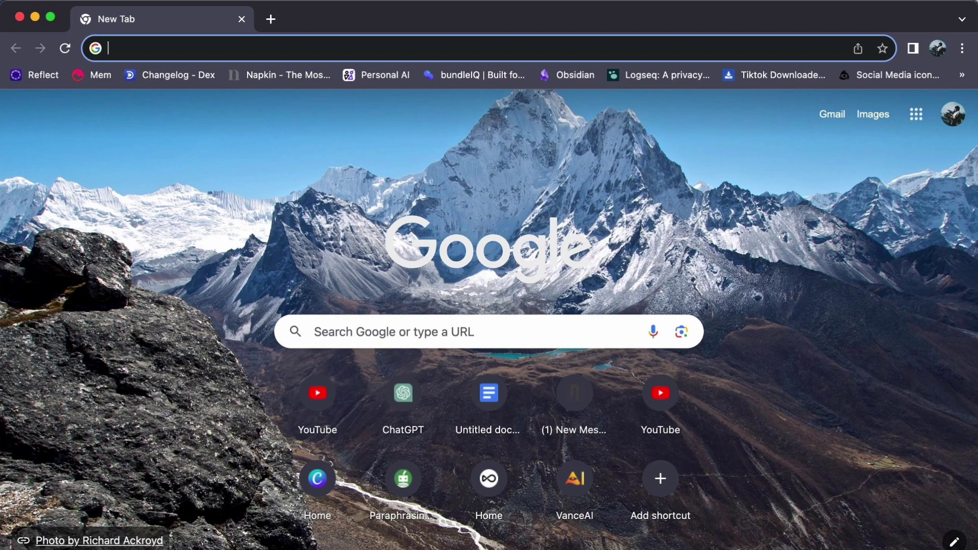
- Stop editing the address bar after starting to type the Runway site name
{"action": "key", "text": "Escape"}
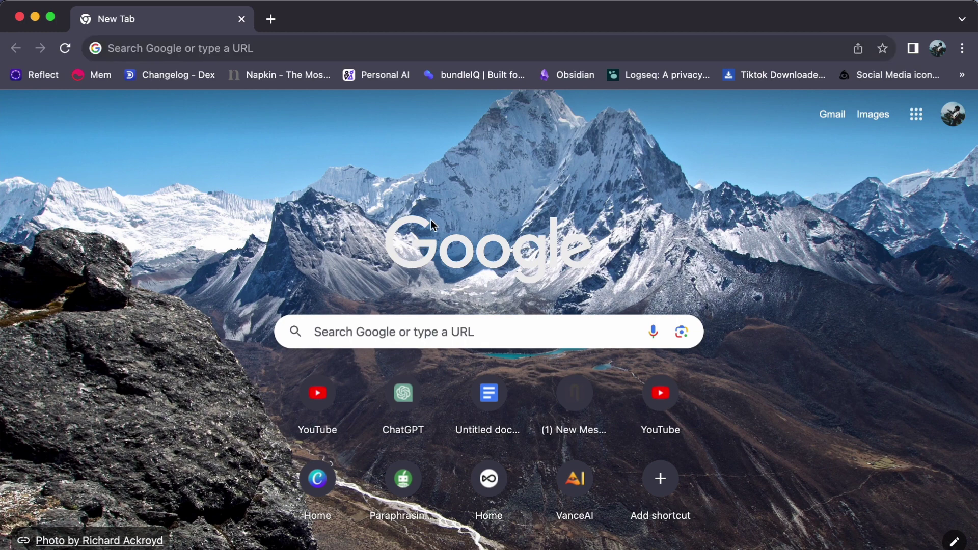
- Go to runwayml.com and log in to reach the team dashboard
{"action": "left_click", "coordinate": [299, 43]}
{"action": "type", "text": "runwayml.com"}
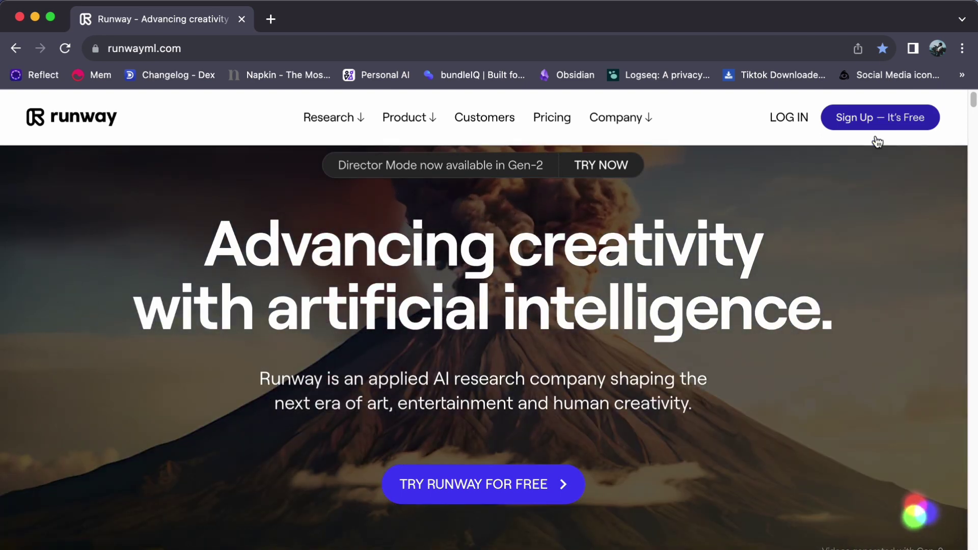
{"action": "left_click", "coordinate": [783, 121]}
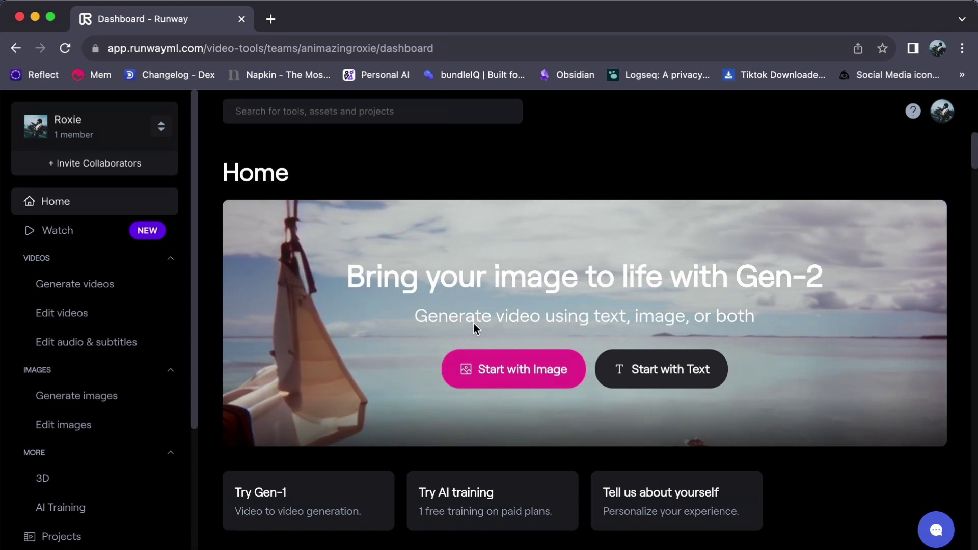
{"action": "scroll", "coordinate": [501, 403], "scroll_direction": "down", "scroll_amount": 5}
{"action": "scroll", "coordinate": [500, 403], "scroll_direction": "up", "scroll_amount": 5}
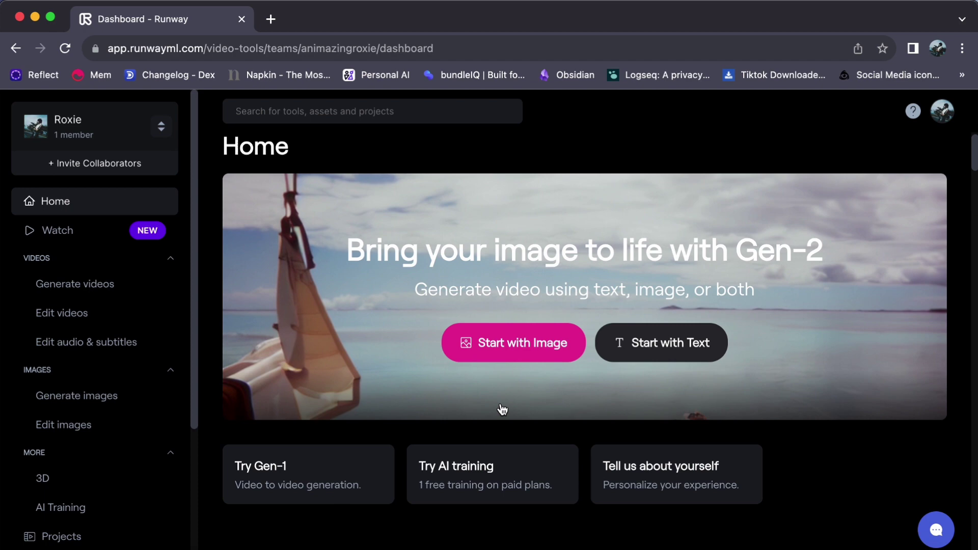
{"action": "scroll", "coordinate": [500, 409], "scroll_direction": "down", "scroll_amount": 2}
{"action": "scroll", "coordinate": [500, 409], "scroll_direction": "down", "scroll_amount": 2}
{"action": "scroll", "coordinate": [500, 410], "scroll_direction": "down", "scroll_amount": 2}
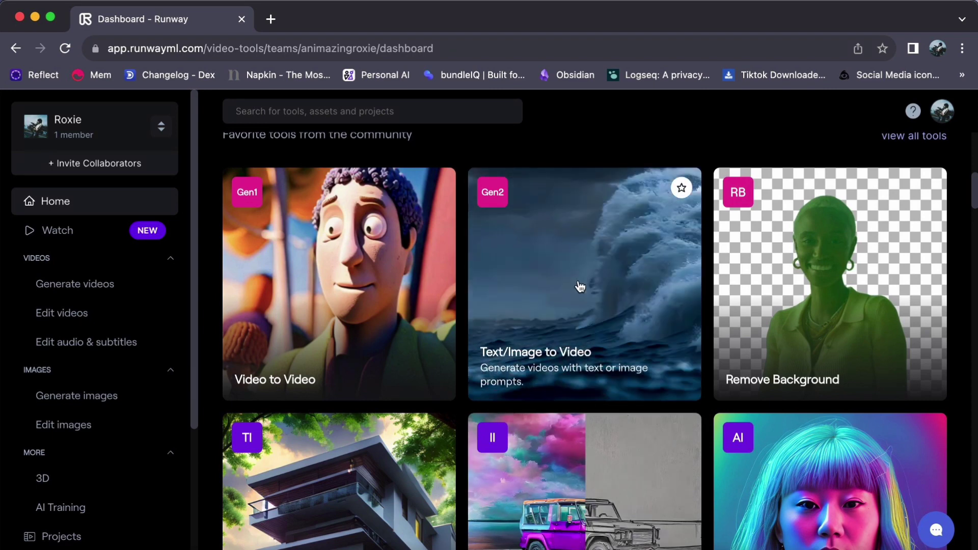
- Open the Gen-2 Text/Image to Video card from the dashboard
{"action": "left_click", "coordinate": [578, 285]}
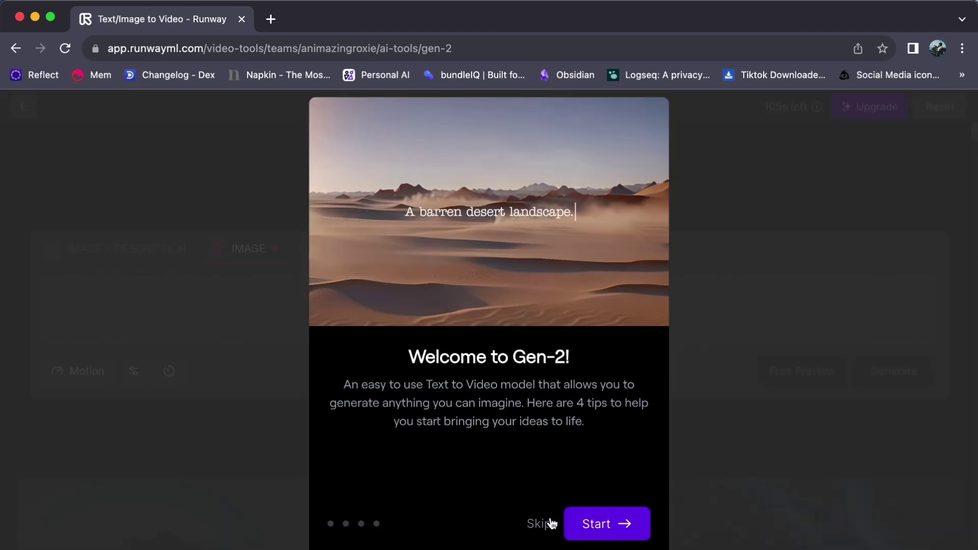
- Step through every Gen-2 onboarding tip and finish with Start using Gen-2
{"action": "left_click", "coordinate": [600, 527]}
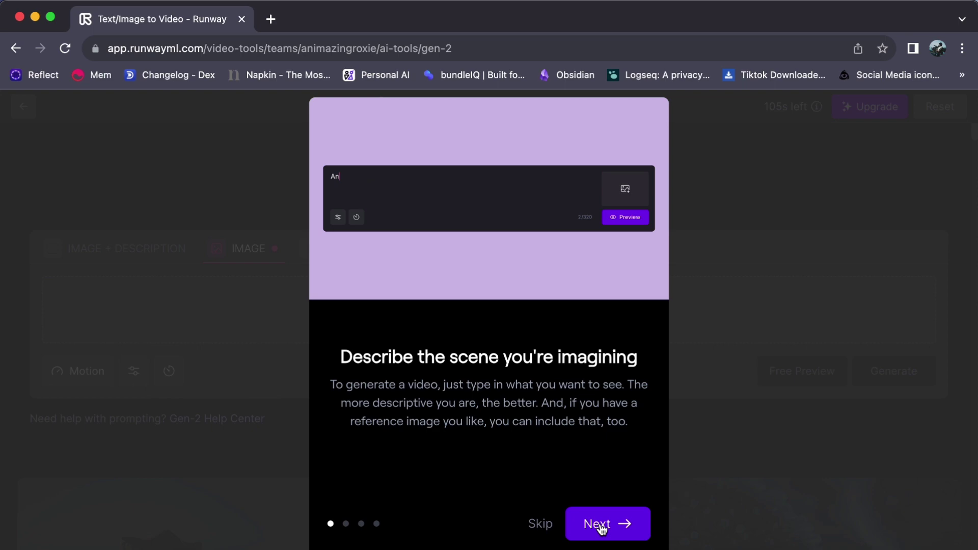
{"action": "left_click", "coordinate": [599, 527]}
{"action": "left_click", "coordinate": [599, 527]}
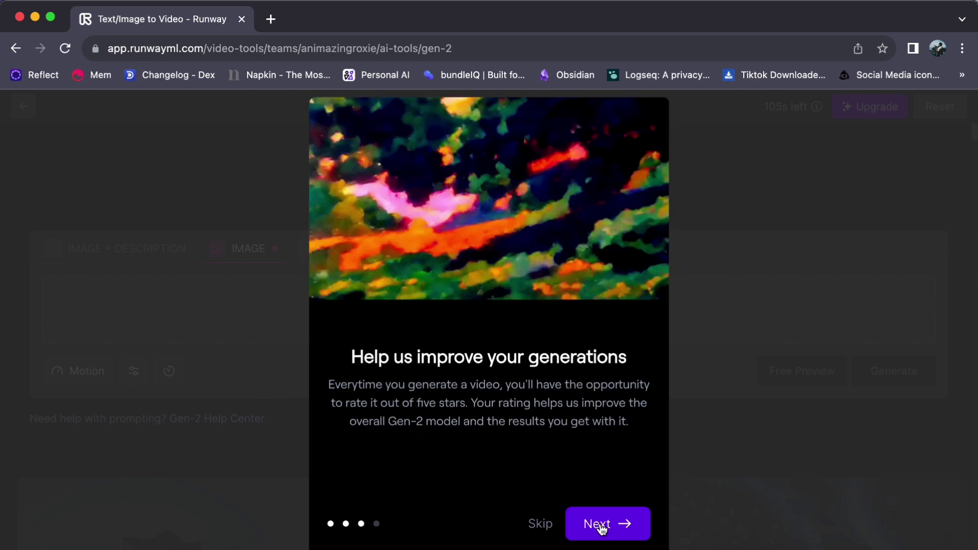
{"action": "left_click", "coordinate": [599, 527]}
{"action": "left_click", "coordinate": [602, 527]}
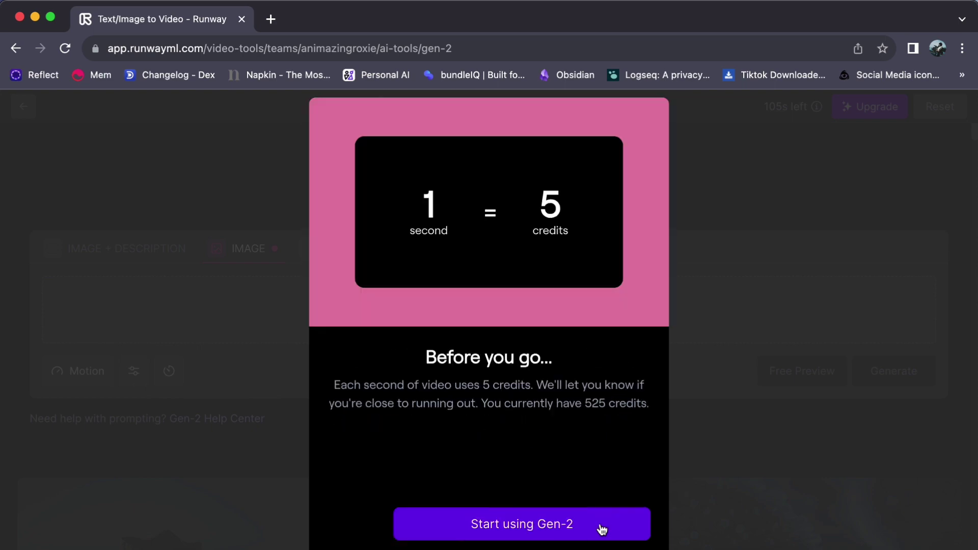
{"action": "left_click", "coordinate": [497, 527]}
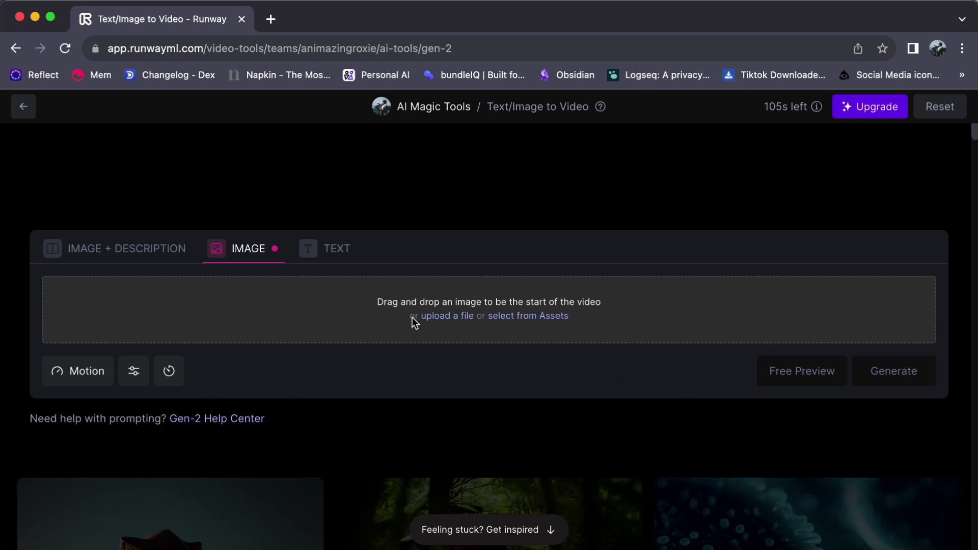
- Upload the 4a936189…png parrot image from Downloads as the starting image
{"action": "left_click", "coordinate": [459, 315]}
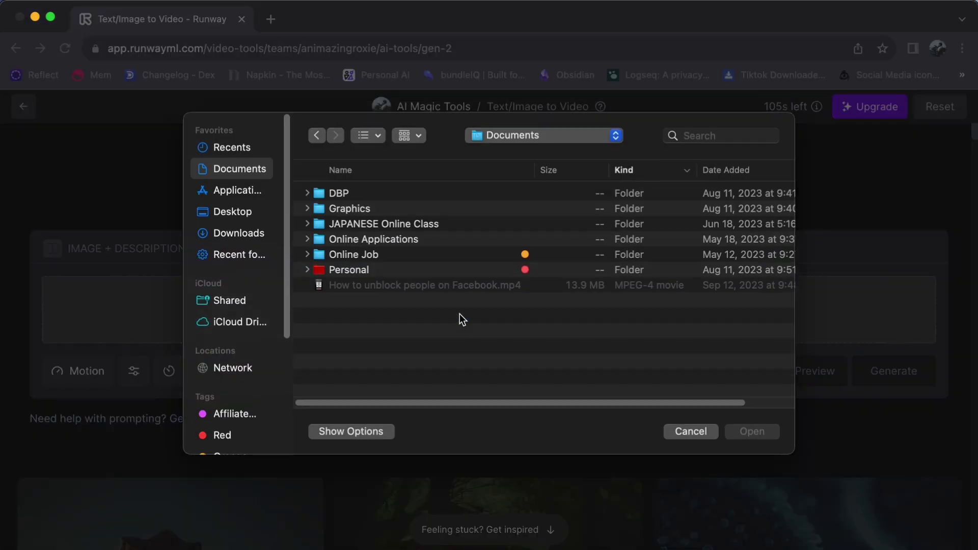
{"action": "left_click", "coordinate": [233, 232]}
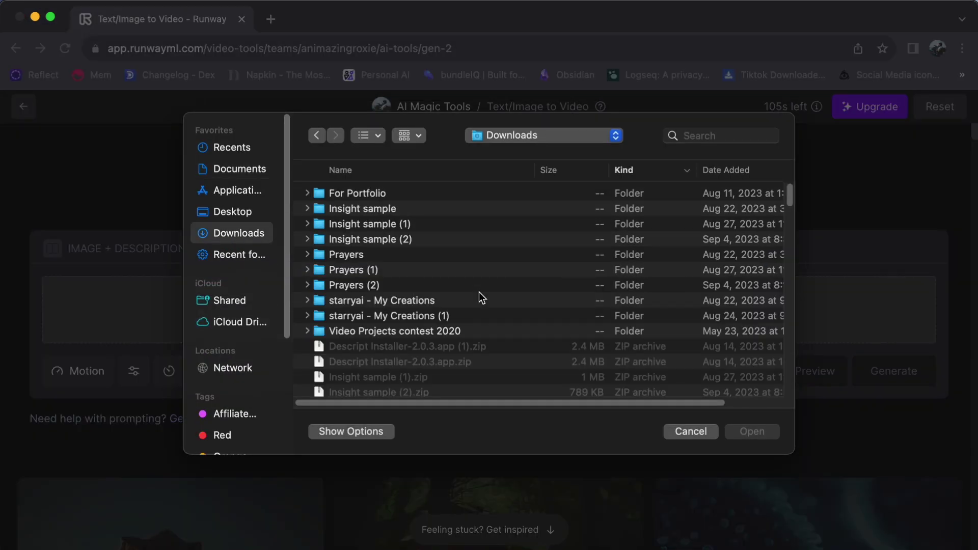
{"action": "scroll", "coordinate": [481, 305], "scroll_direction": "down", "scroll_amount": 5}
{"action": "scroll", "coordinate": [484, 310], "scroll_direction": "down", "scroll_amount": 3}
{"action": "scroll", "coordinate": [485, 310], "scroll_direction": "down", "scroll_amount": 10}
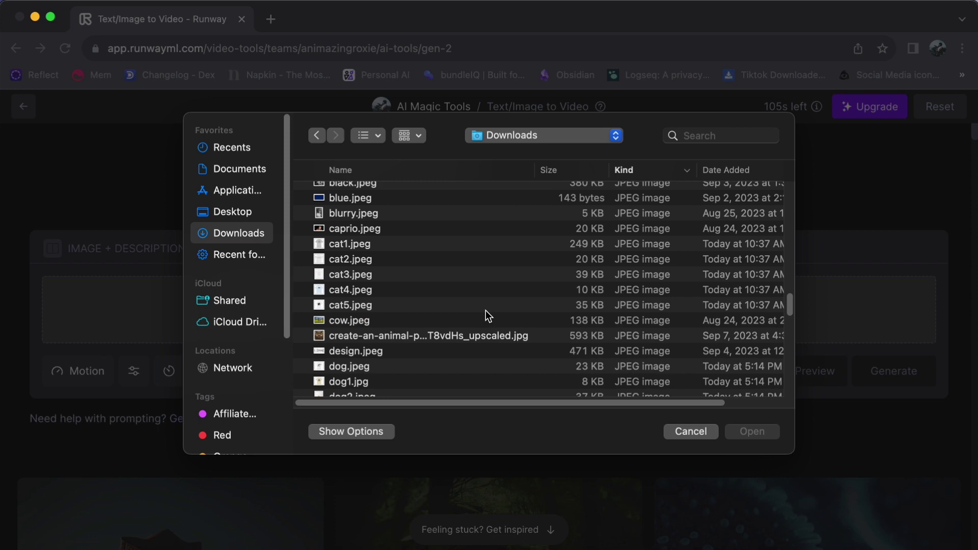
{"action": "scroll", "coordinate": [485, 311], "scroll_direction": "up", "scroll_amount": 5}
{"action": "scroll", "coordinate": [485, 310], "scroll_direction": "up", "scroll_amount": 5}
{"action": "left_click", "coordinate": [485, 296]}
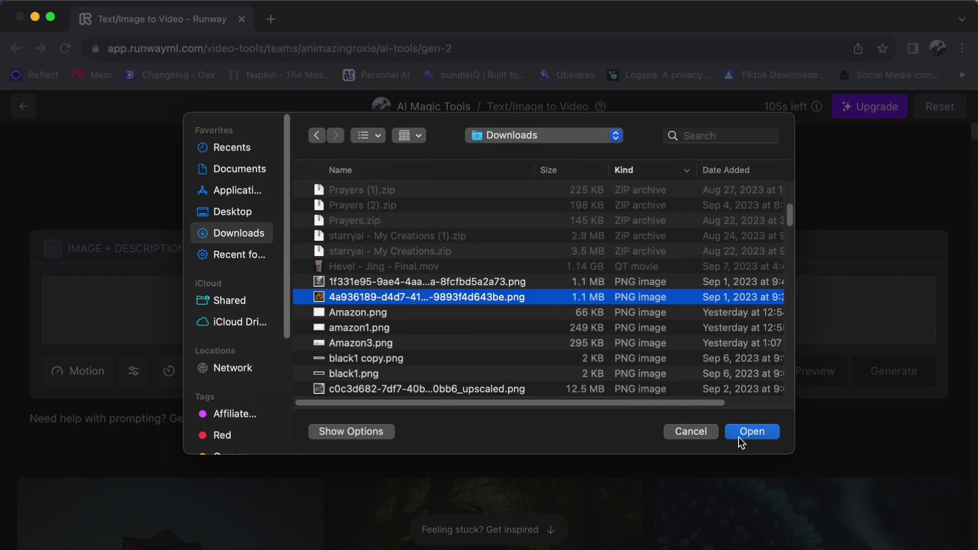
{"action": "left_click", "coordinate": [742, 432]}
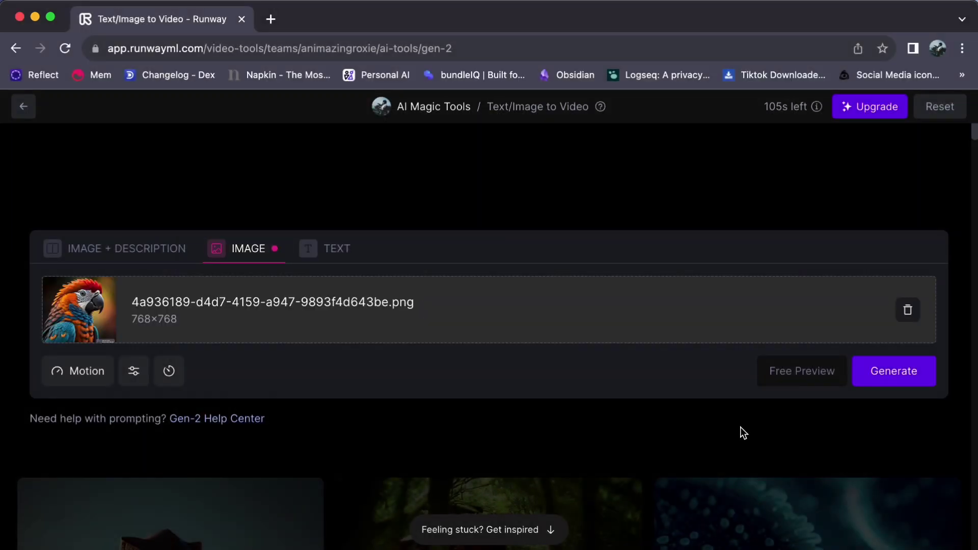
{"action": "left_click", "coordinate": [78, 371]}
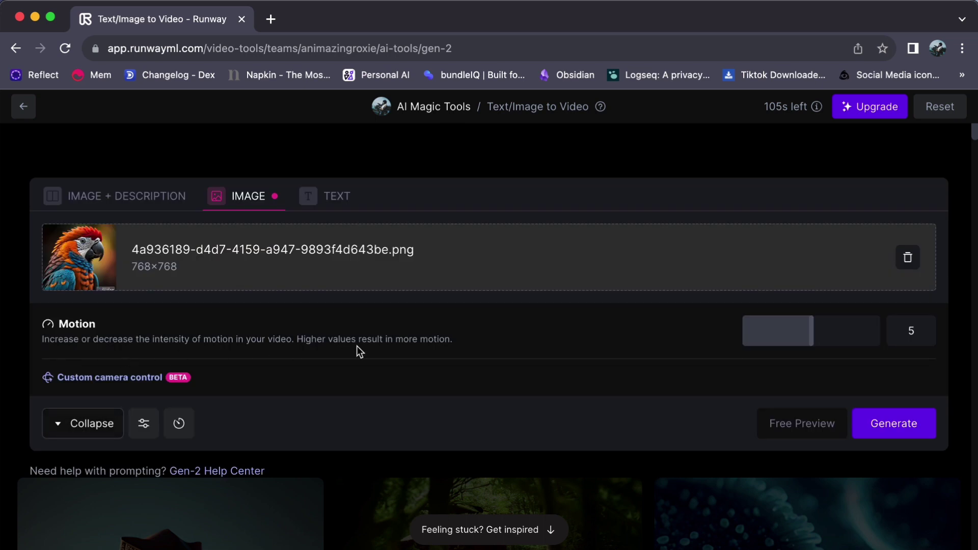
{"action": "left_click", "coordinate": [83, 431]}
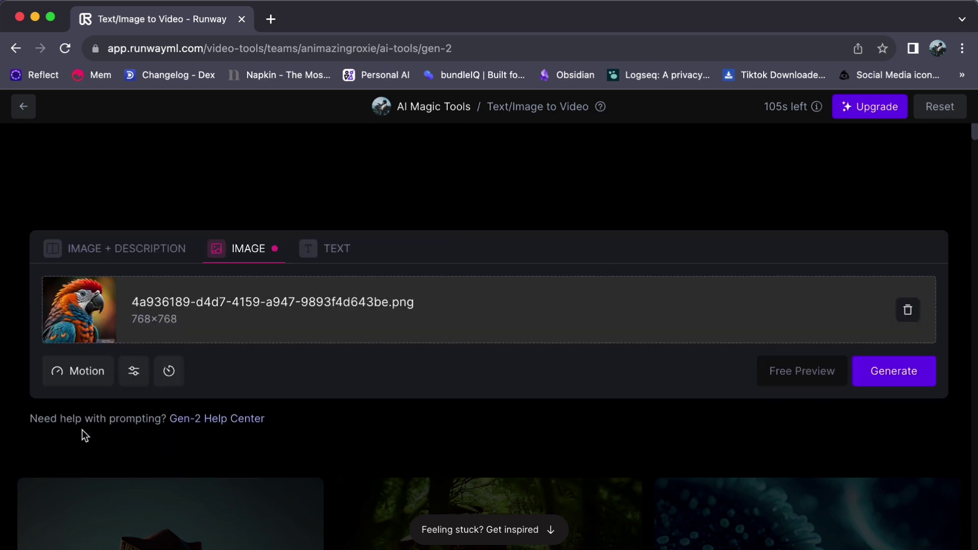
{"action": "left_click", "coordinate": [139, 378]}
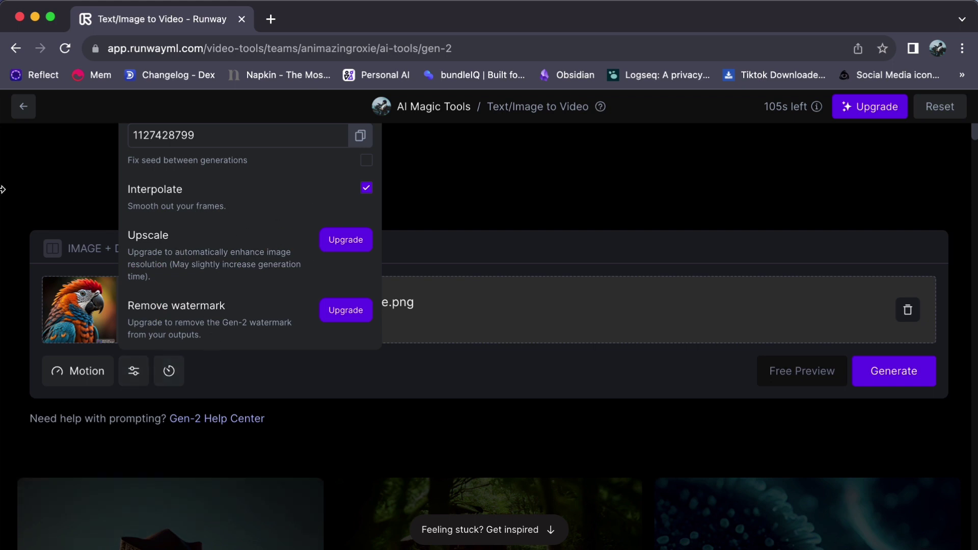
{"action": "left_click", "coordinate": [426, 267]}
{"action": "mouse_move", "coordinate": [169, 370]}
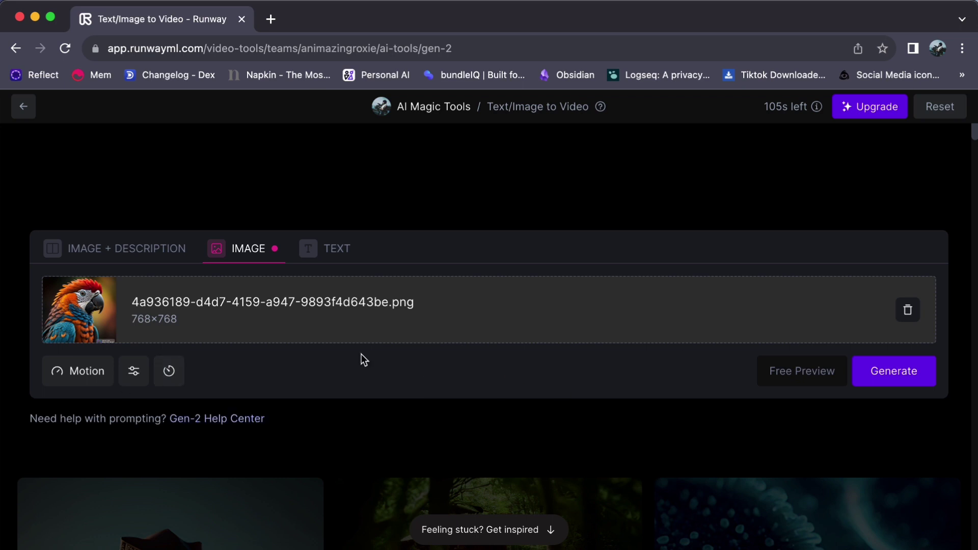
{"action": "left_click", "coordinate": [897, 371]}
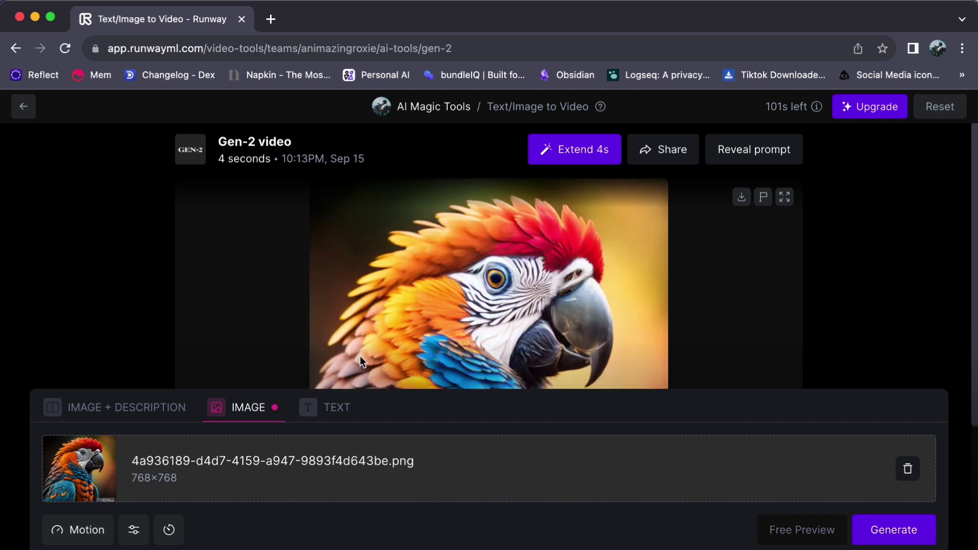
{"action": "scroll", "coordinate": [520, 334], "scroll_direction": "down", "scroll_amount": 3}
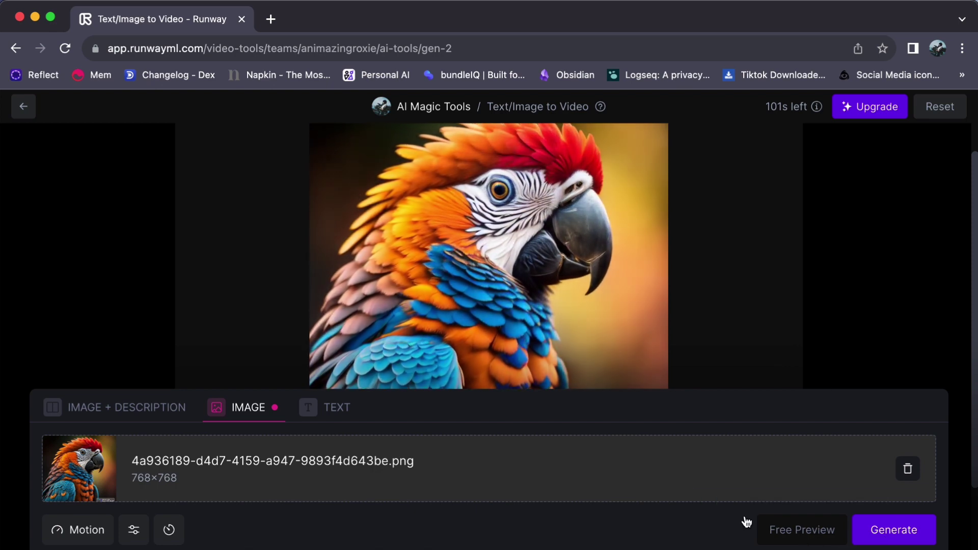
- Switch to Image + Description mode and replay the parrot video
{"action": "left_click", "coordinate": [59, 409]}
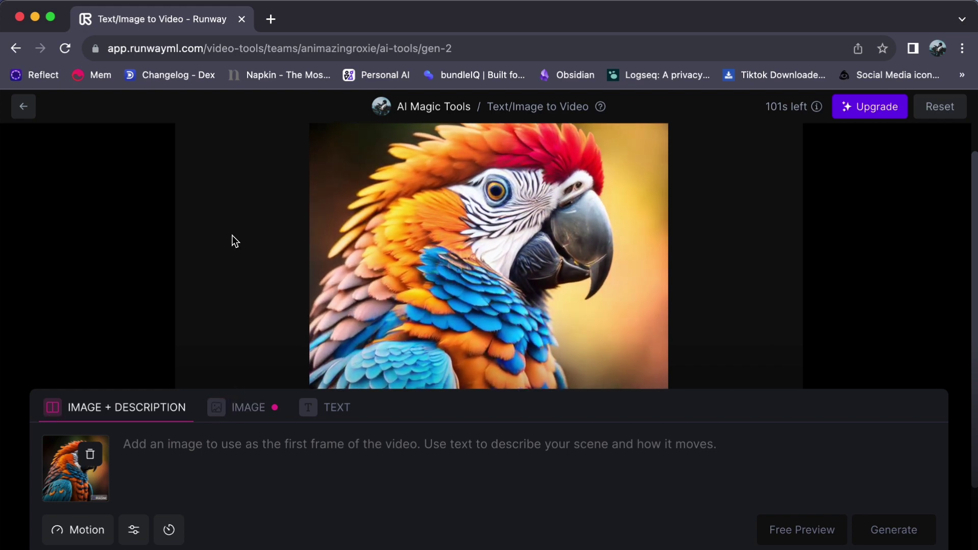
{"action": "scroll", "coordinate": [668, 291], "scroll_direction": "down", "scroll_amount": 3}
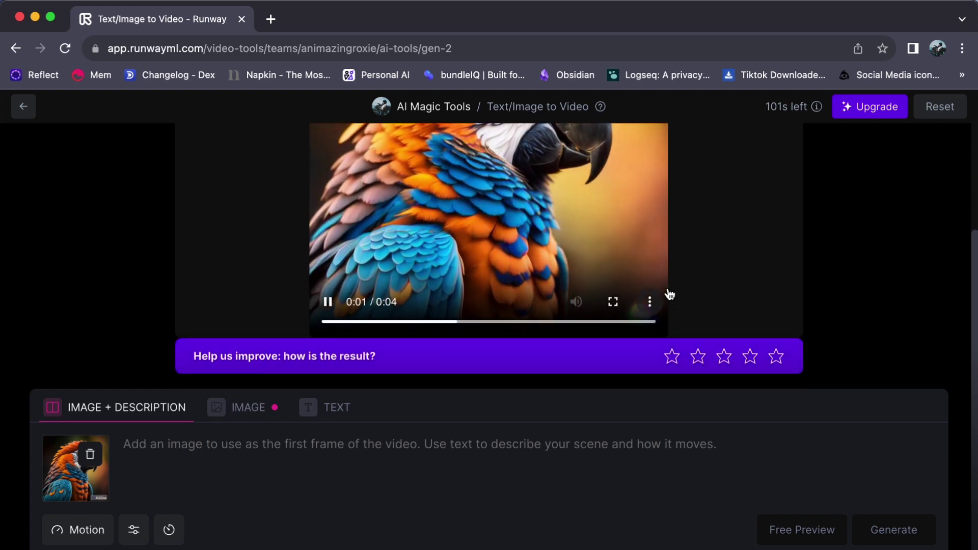
{"action": "left_click", "coordinate": [327, 304]}
{"action": "left_click", "coordinate": [327, 304]}
{"action": "scroll", "coordinate": [594, 265], "scroll_direction": "up", "scroll_amount": 3}
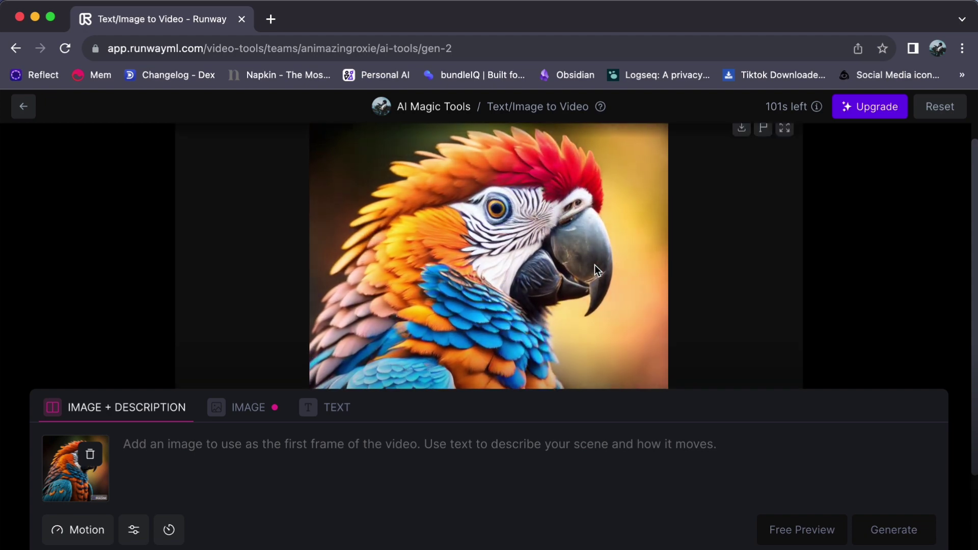
{"action": "type", "text": "Lookin"}
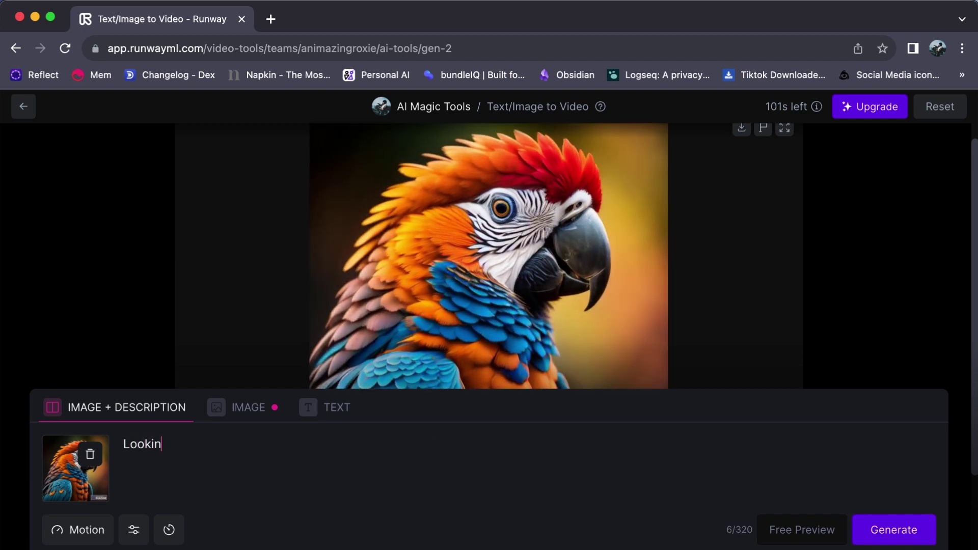
{"action": "type", "text": "g anyw"}
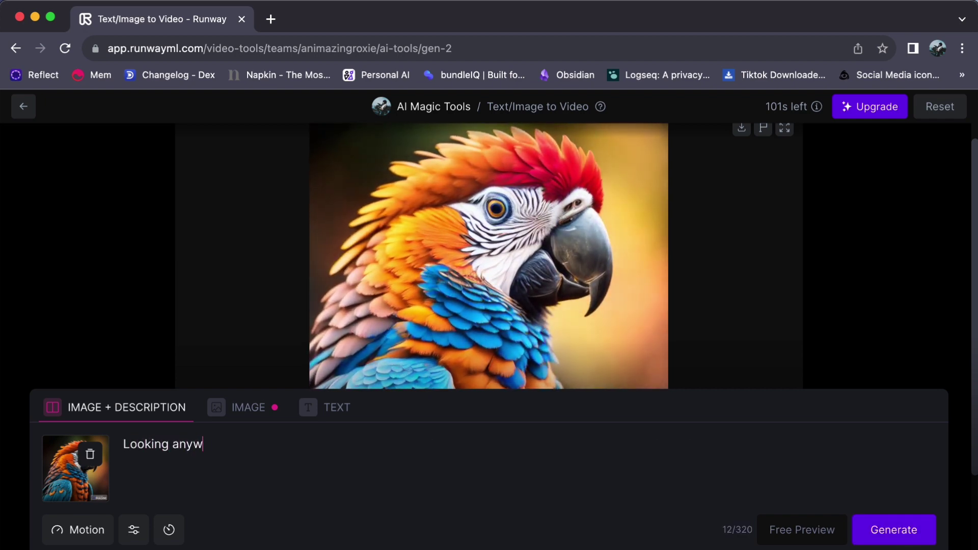
{"action": "type", "text": "here"}
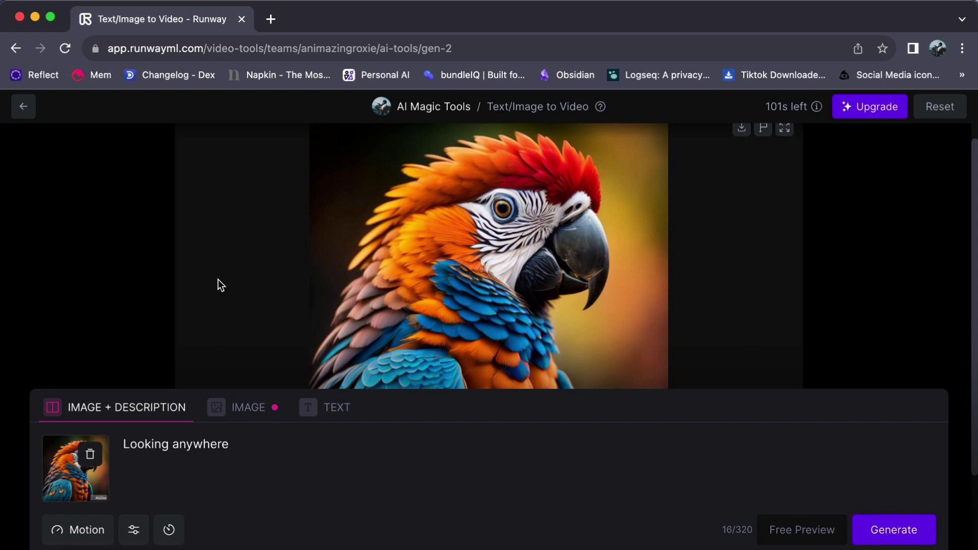
- Generate the 'Looking anywhere' parrot video and close the survey toast
{"action": "left_click", "coordinate": [892, 535]}
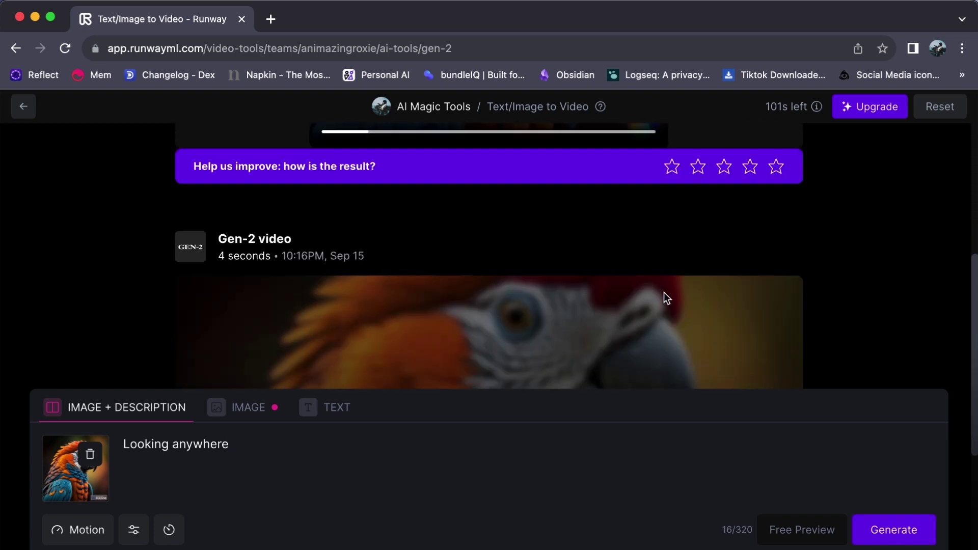
{"action": "scroll", "coordinate": [638, 270], "scroll_direction": "down", "scroll_amount": 2}
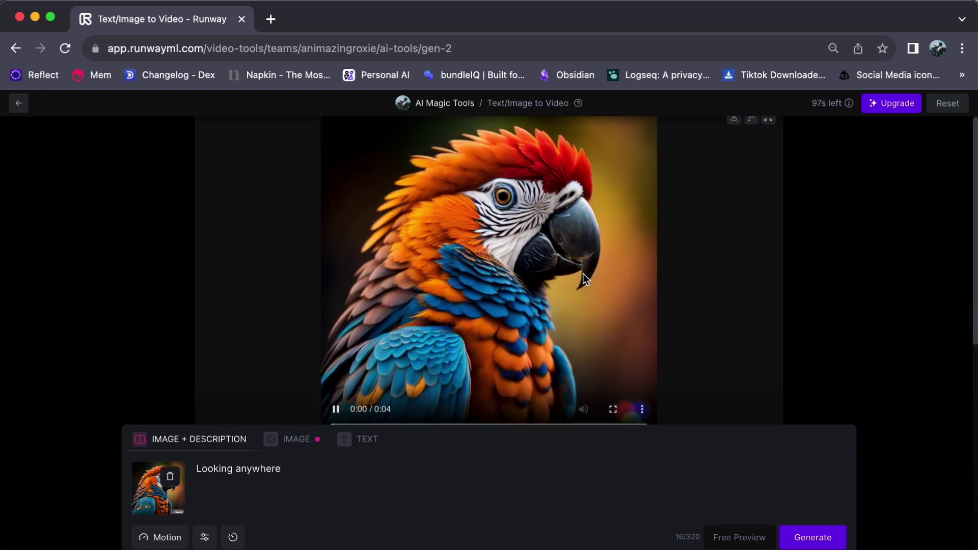
{"action": "scroll", "coordinate": [572, 273], "scroll_direction": "up", "scroll_amount": 3}
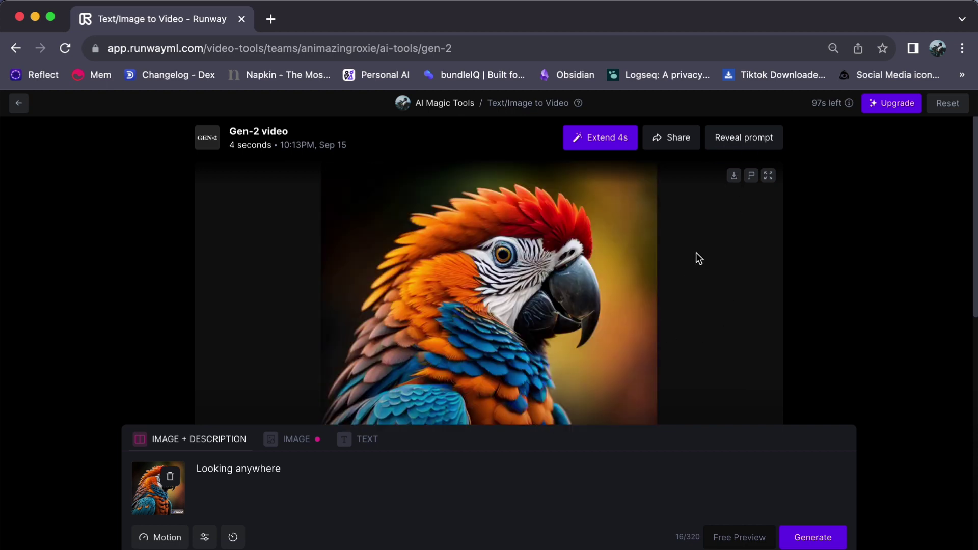
{"action": "scroll", "coordinate": [696, 256], "scroll_direction": "down", "scroll_amount": 3}
{"action": "scroll", "coordinate": [809, 222], "scroll_direction": "up", "scroll_amount": 2}
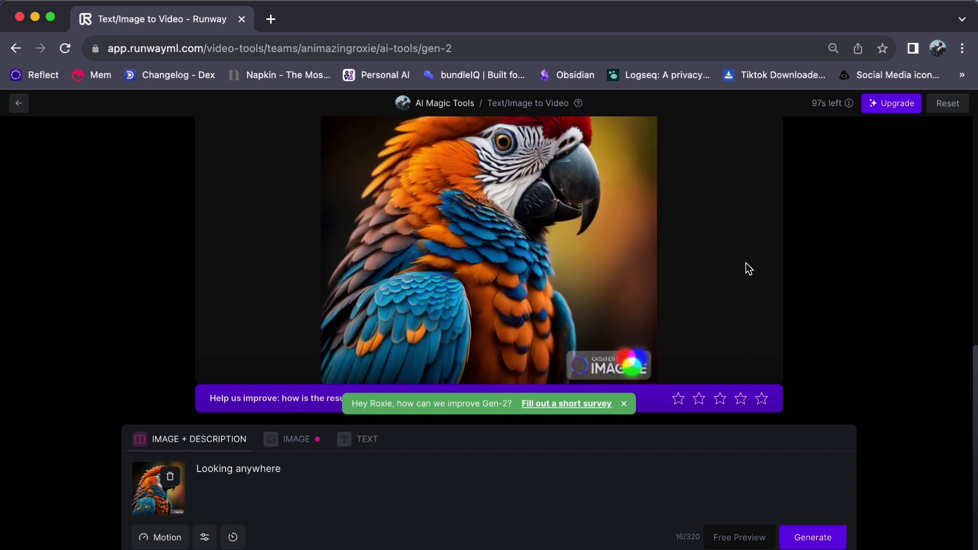
{"action": "left_click", "coordinate": [624, 404]}
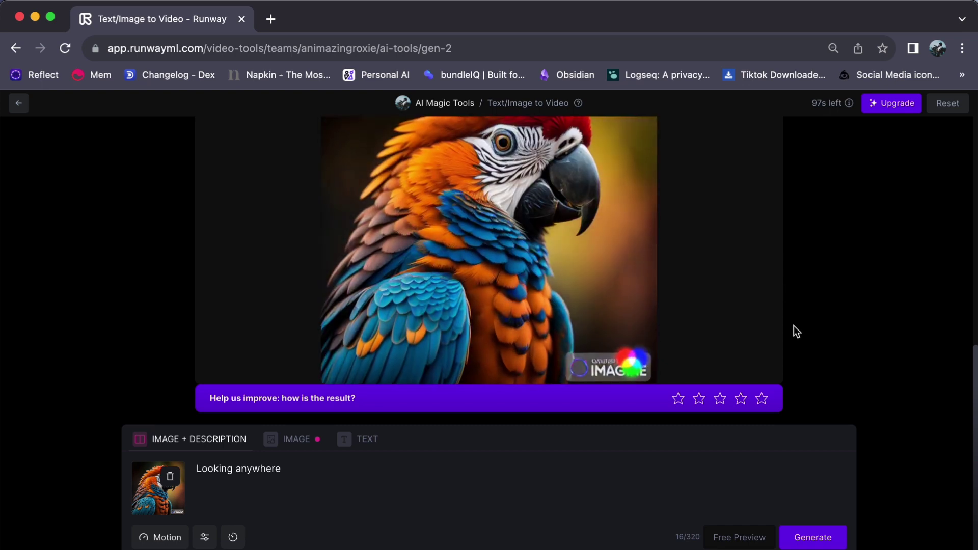
{"action": "scroll", "coordinate": [793, 327], "scroll_direction": "down", "scroll_amount": 2}
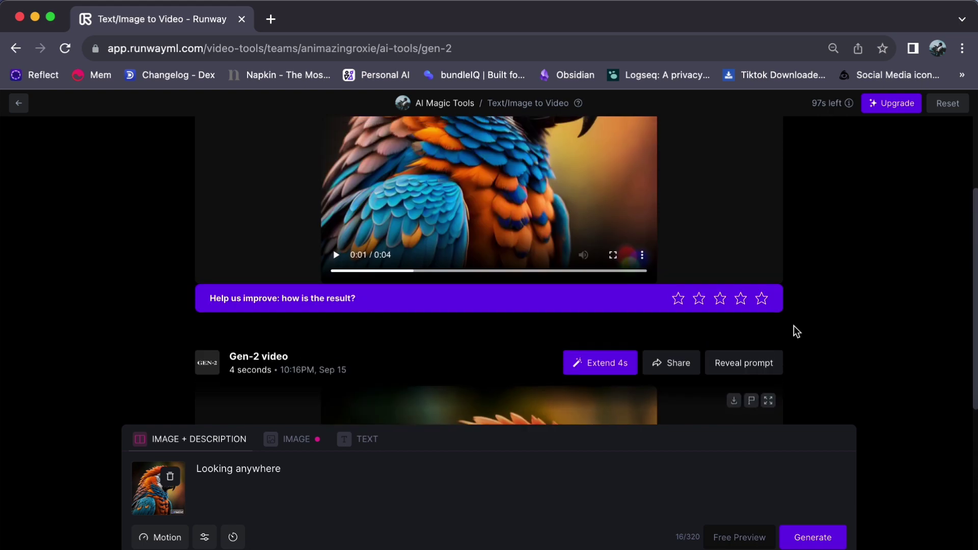
{"action": "scroll", "coordinate": [793, 331], "scroll_direction": "down", "scroll_amount": 5}
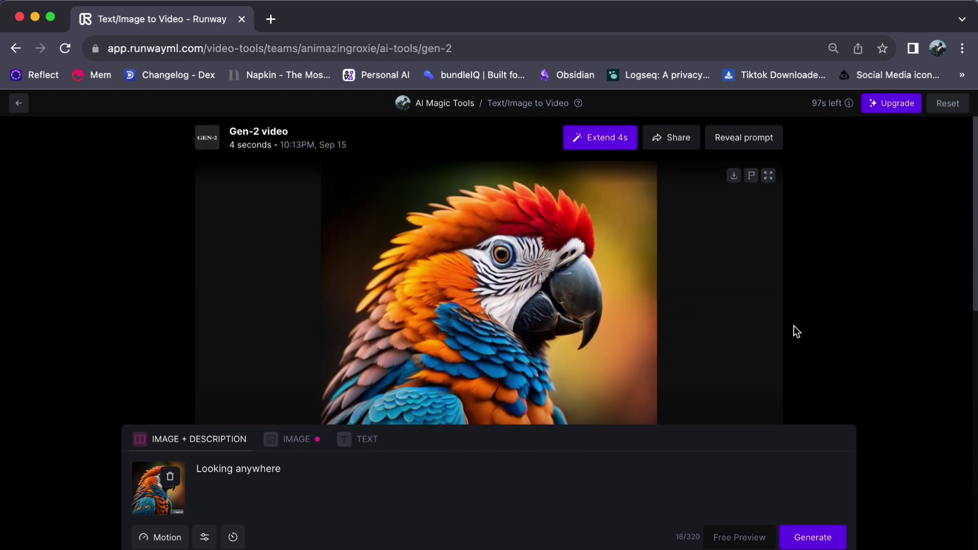
{"action": "scroll", "coordinate": [794, 331], "scroll_direction": "down", "scroll_amount": 2}
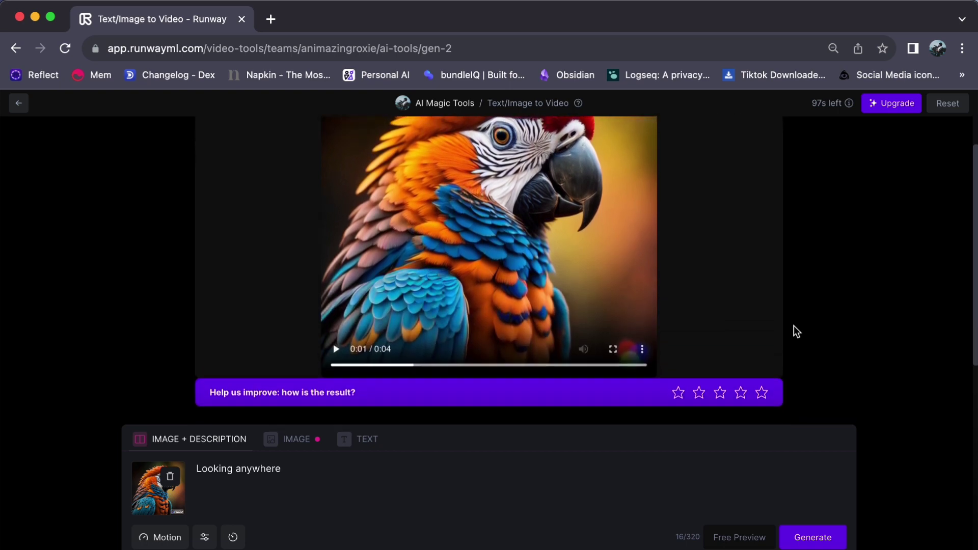
{"action": "scroll", "coordinate": [793, 325], "scroll_direction": "up", "scroll_amount": 1}
{"action": "scroll", "coordinate": [793, 325], "scroll_direction": "up", "scroll_amount": 1}
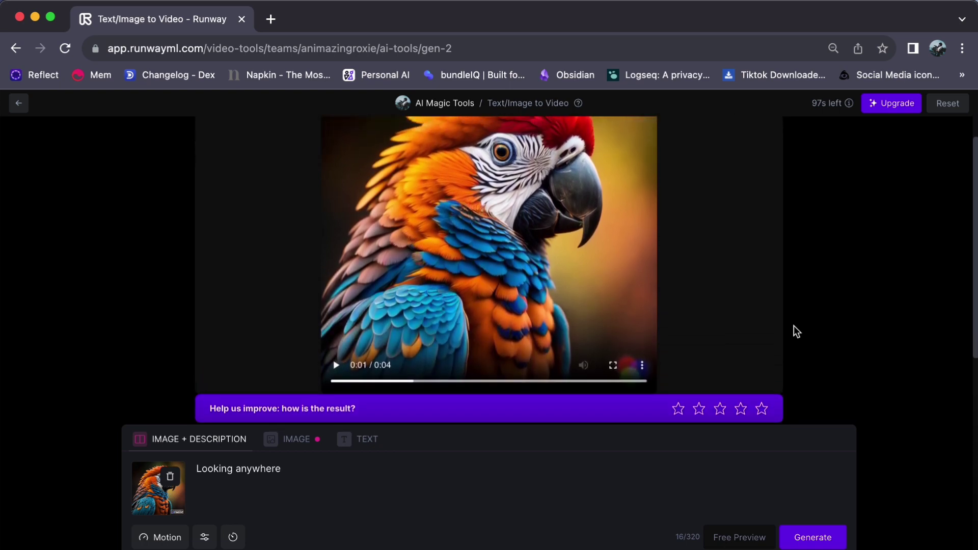
{"action": "scroll", "coordinate": [794, 331], "scroll_direction": "up", "scroll_amount": 2}
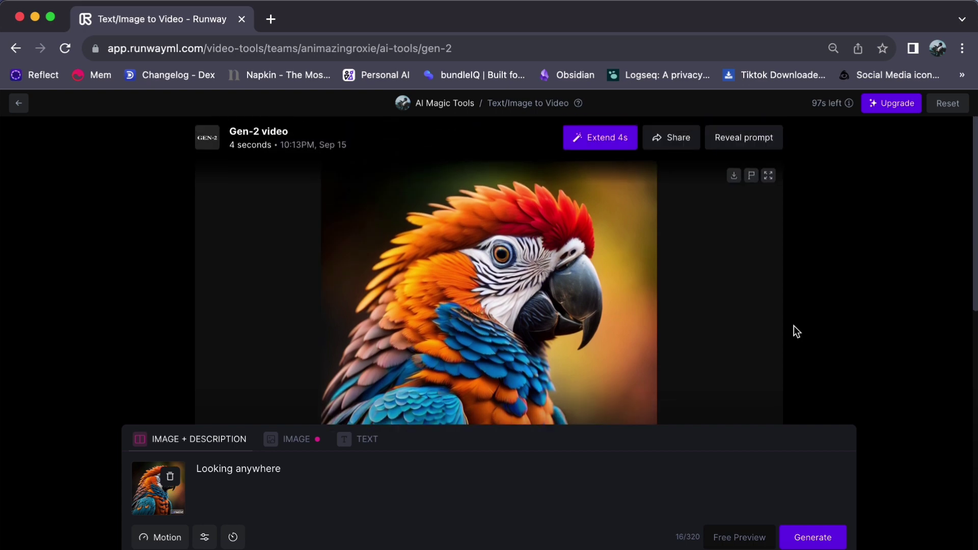
{"action": "scroll", "coordinate": [794, 331], "scroll_direction": "down", "scroll_amount": 1}
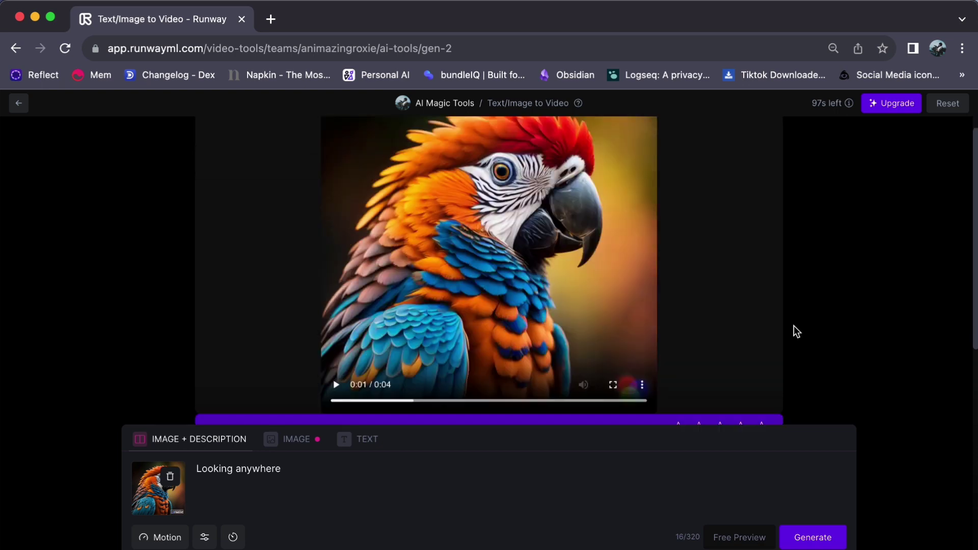
{"action": "scroll", "coordinate": [794, 331], "scroll_direction": "down", "scroll_amount": 4}
{"action": "scroll", "coordinate": [794, 331], "scroll_direction": "down", "scroll_amount": 1}
{"action": "scroll", "coordinate": [794, 330], "scroll_direction": "down", "scroll_amount": 2}
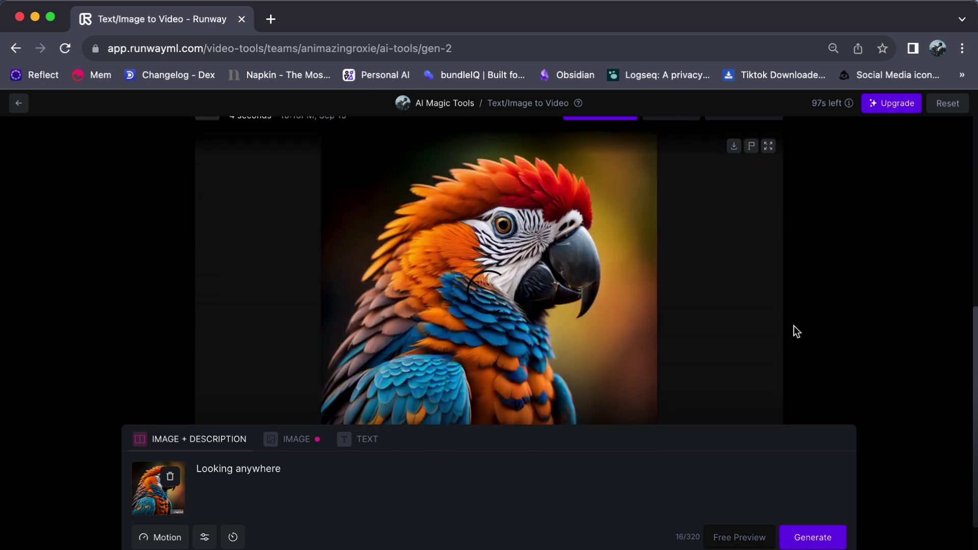